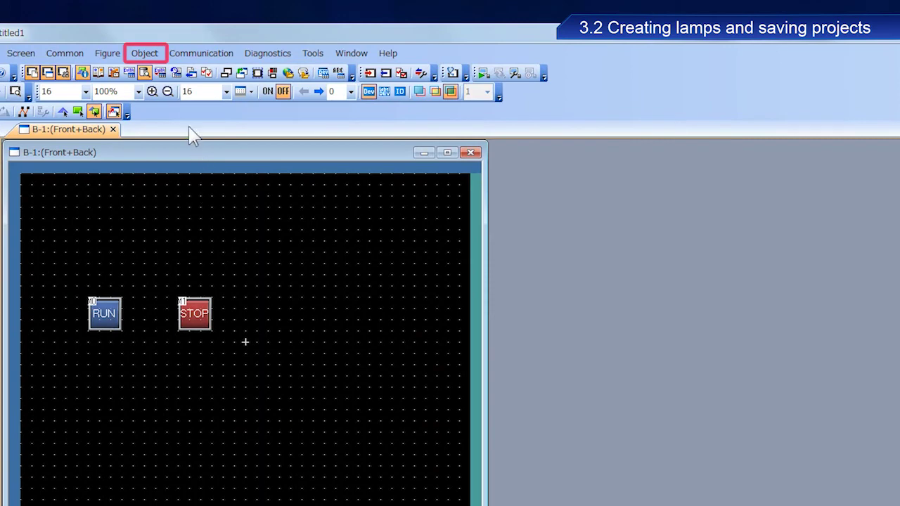
Step: Place a bit lamp right of the STOP switch and open its Bit Lamp settings
{"action": "left_click", "coordinate": [148, 54]}
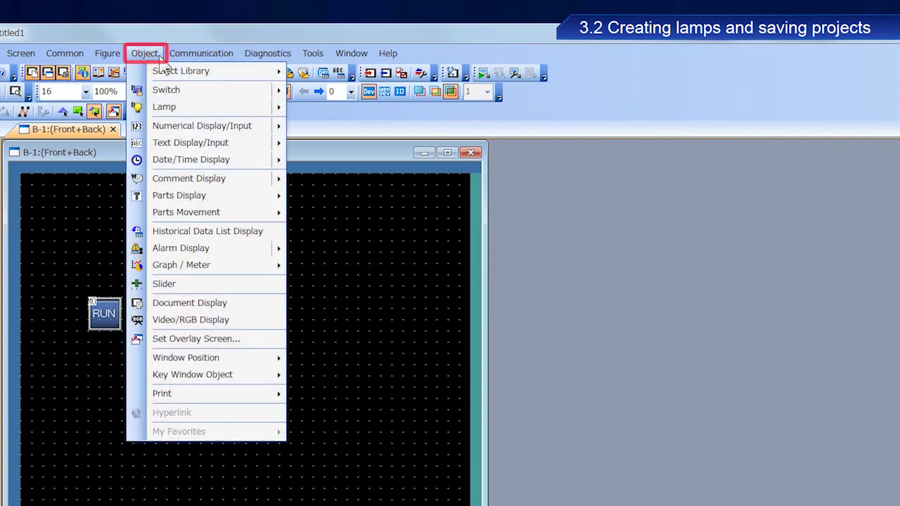
{"action": "mouse_move", "coordinate": [163, 109]}
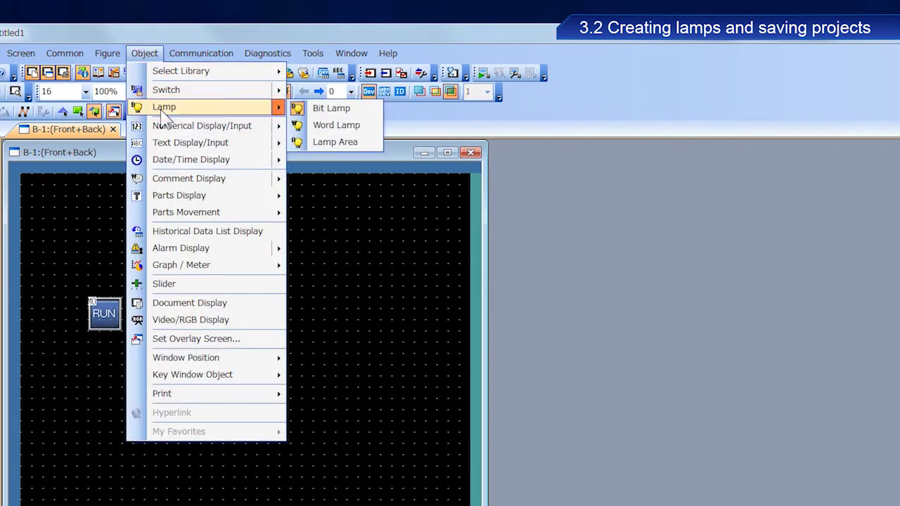
{"action": "left_click", "coordinate": [357, 109]}
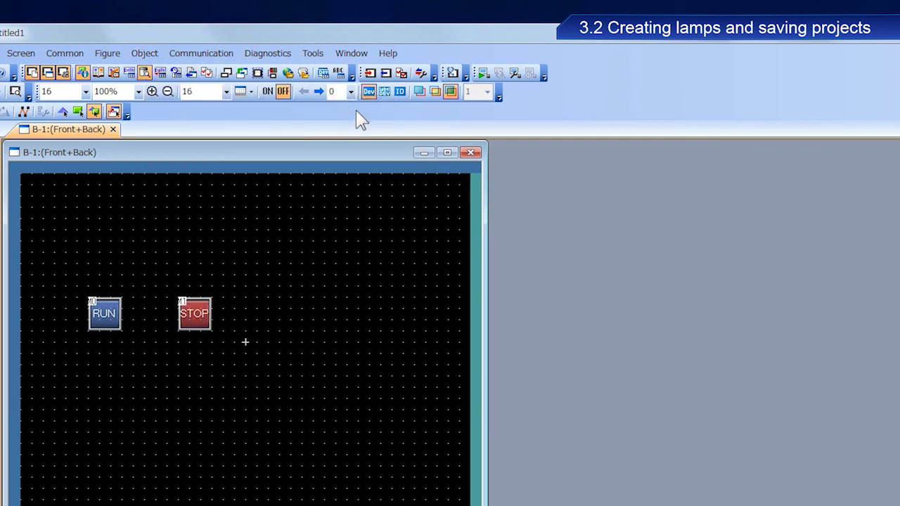
{"action": "left_click", "coordinate": [266, 296]}
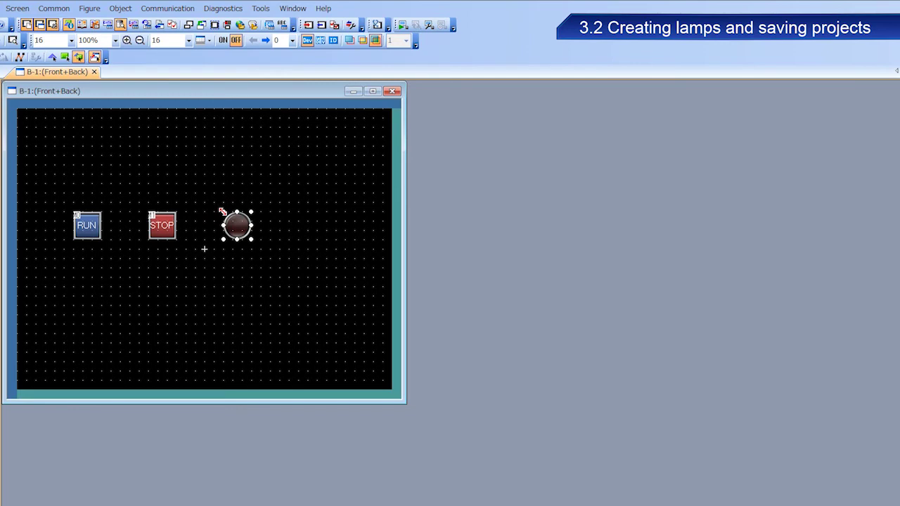
{"action": "double_click", "coordinate": [239, 229]}
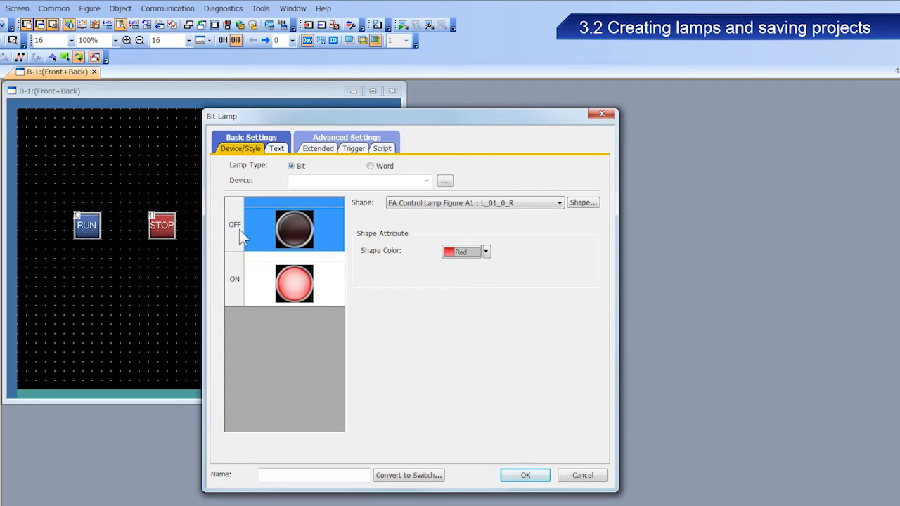
Step: Set the bit lamp's device to Y0010 (device type Y, number 10)
{"action": "left_click", "coordinate": [445, 181]}
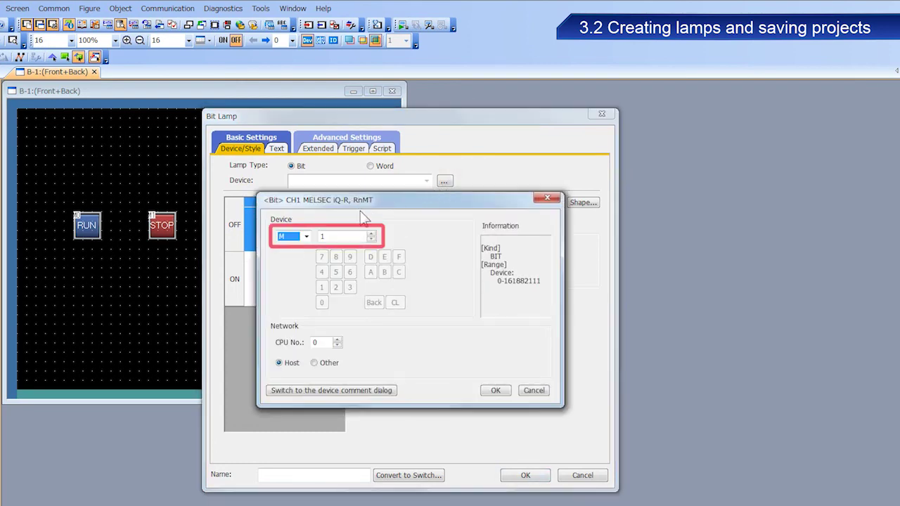
{"action": "left_click", "coordinate": [307, 238]}
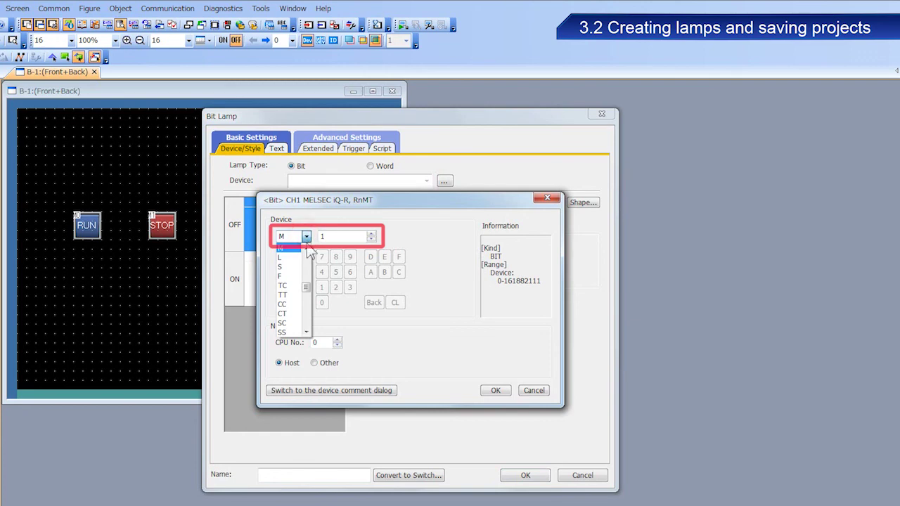
{"action": "left_click", "coordinate": [307, 248]}
{"action": "left_click", "coordinate": [307, 248]}
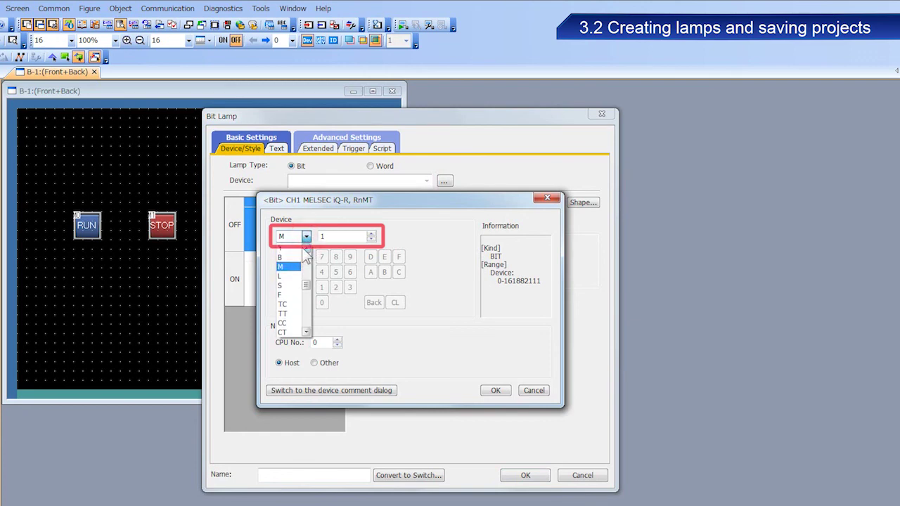
{"action": "left_click", "coordinate": [284, 254]}
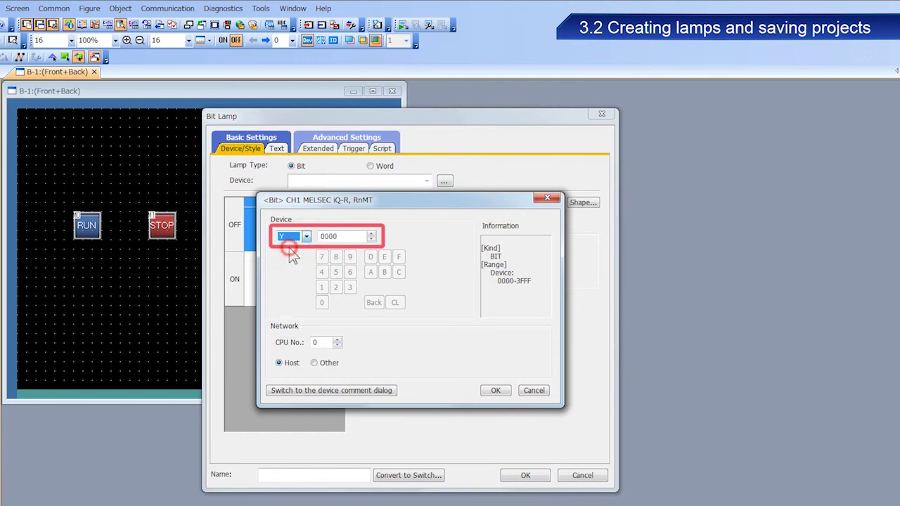
{"action": "left_click", "coordinate": [339, 237]}
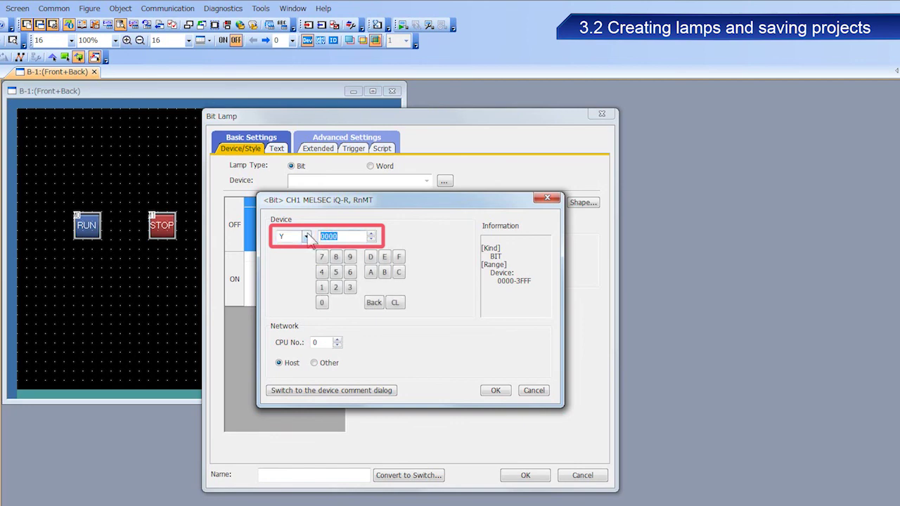
{"action": "type", "text": "10"}
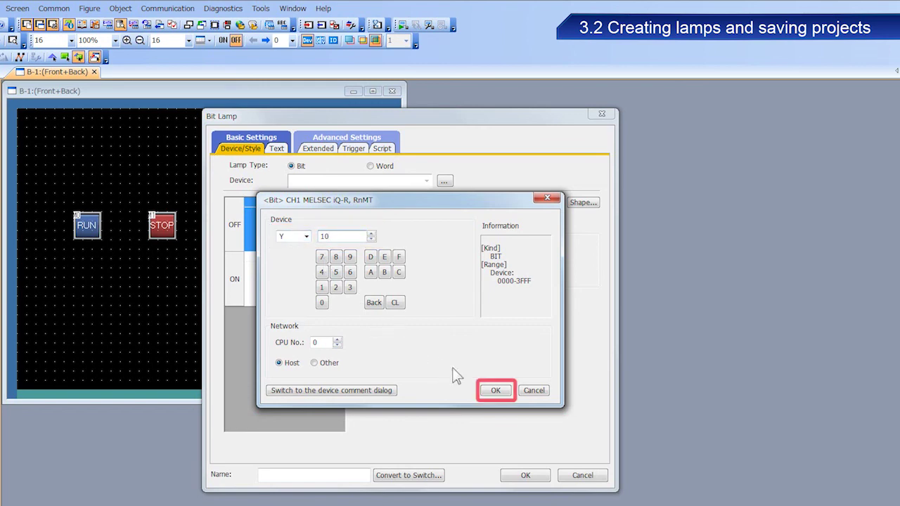
{"action": "left_click", "coordinate": [504, 392]}
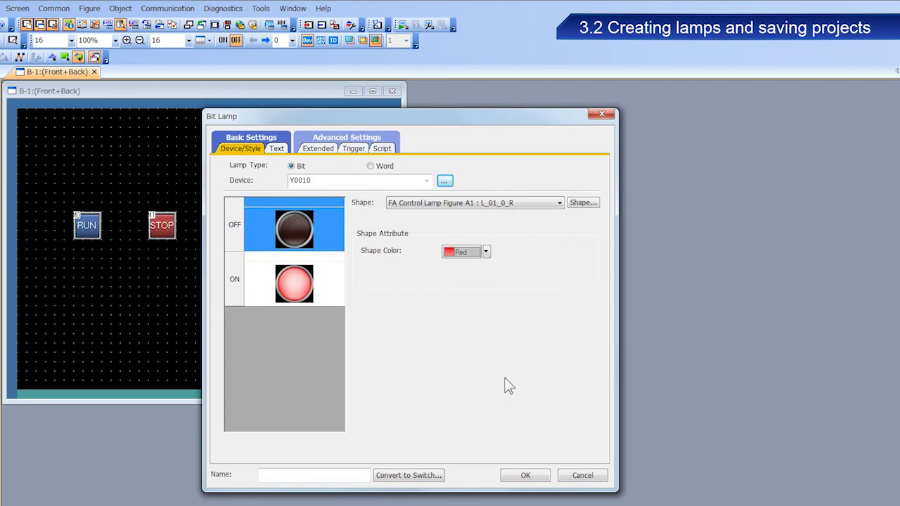
Step: Make the lamp's shape color green for both the OFF and ON states
{"action": "left_click", "coordinate": [486, 253]}
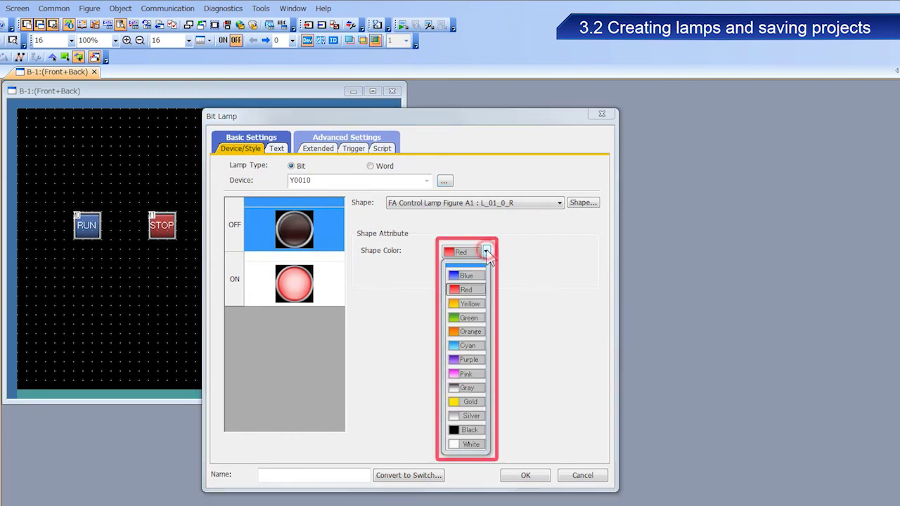
{"action": "left_click", "coordinate": [470, 318]}
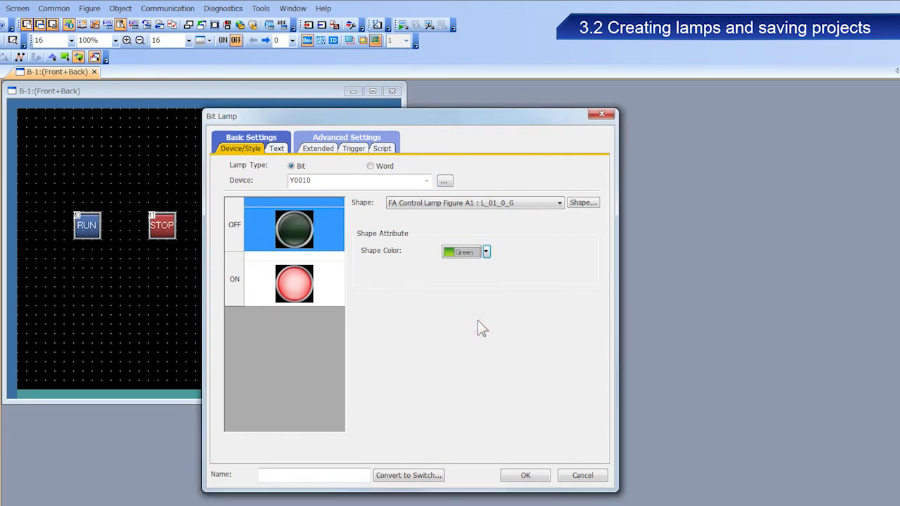
{"action": "left_click", "coordinate": [331, 290]}
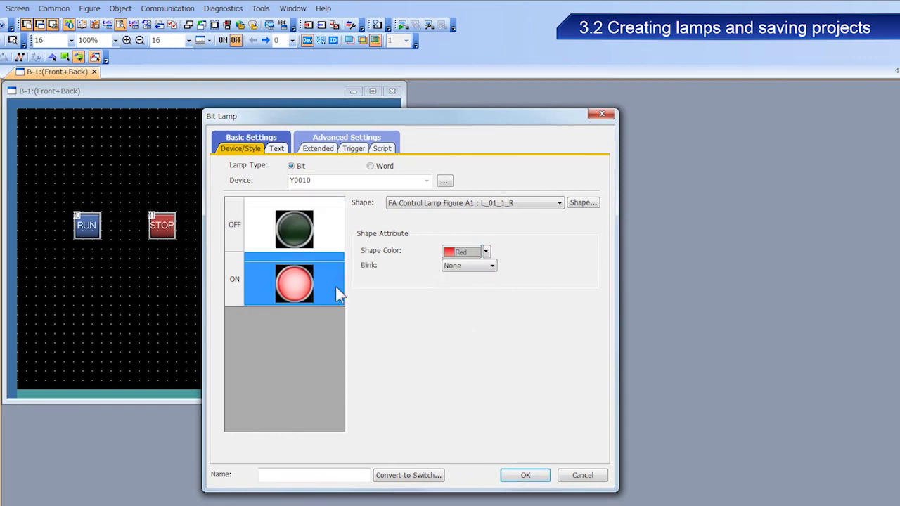
{"action": "left_click", "coordinate": [486, 253]}
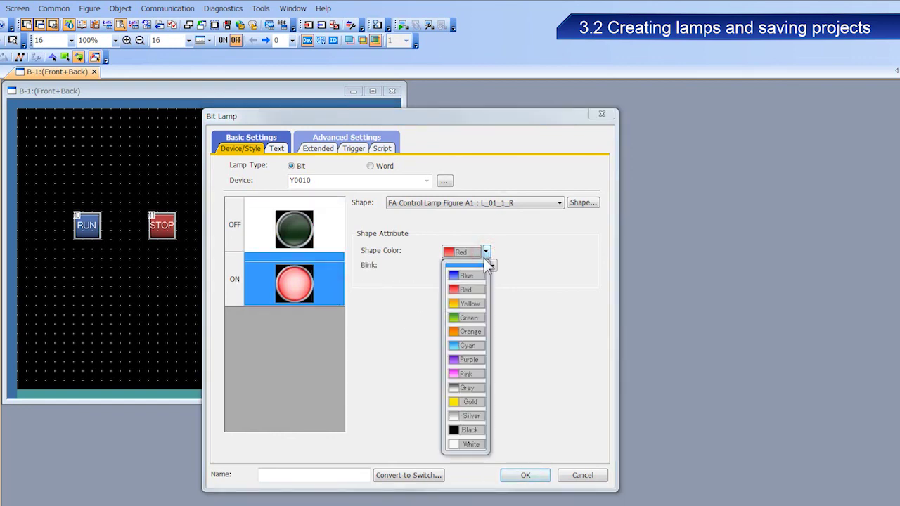
{"action": "left_click", "coordinate": [477, 319]}
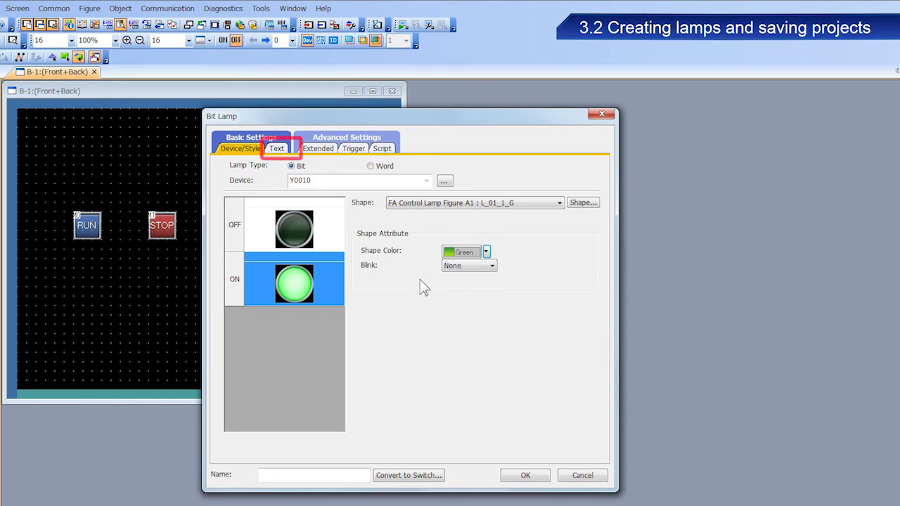
{"action": "left_click", "coordinate": [280, 150]}
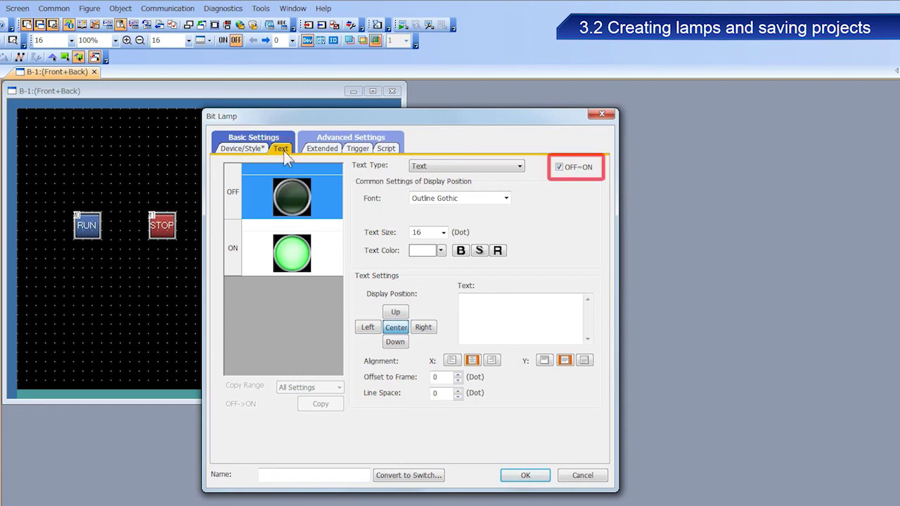
Step: Turn off OFF=ON and label the OFF state STOP at text size 12
{"action": "left_click", "coordinate": [559, 169]}
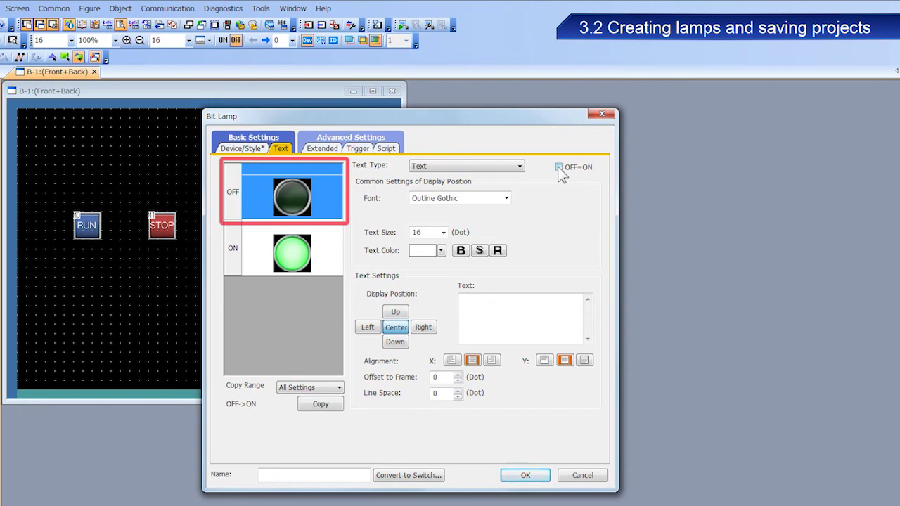
{"action": "left_click", "coordinate": [444, 234]}
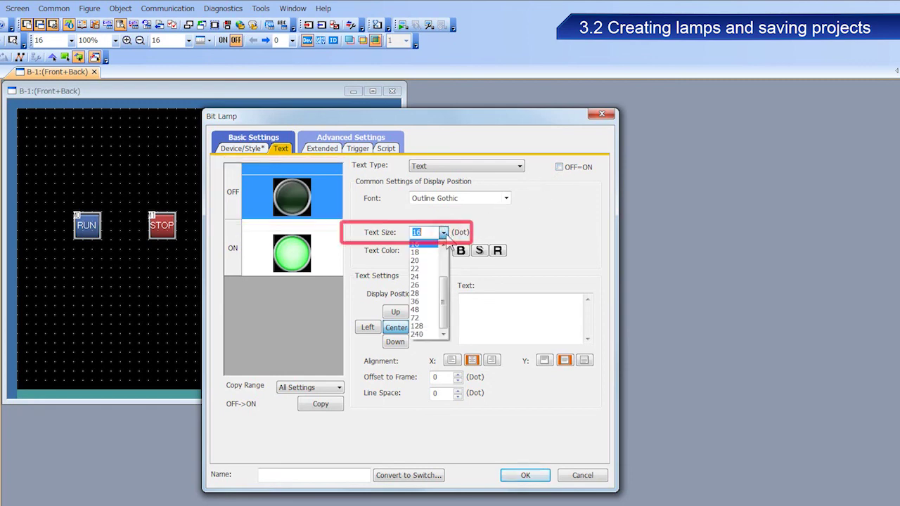
{"action": "scroll", "coordinate": [429, 267], "scroll_direction": "up", "scroll_amount": 1}
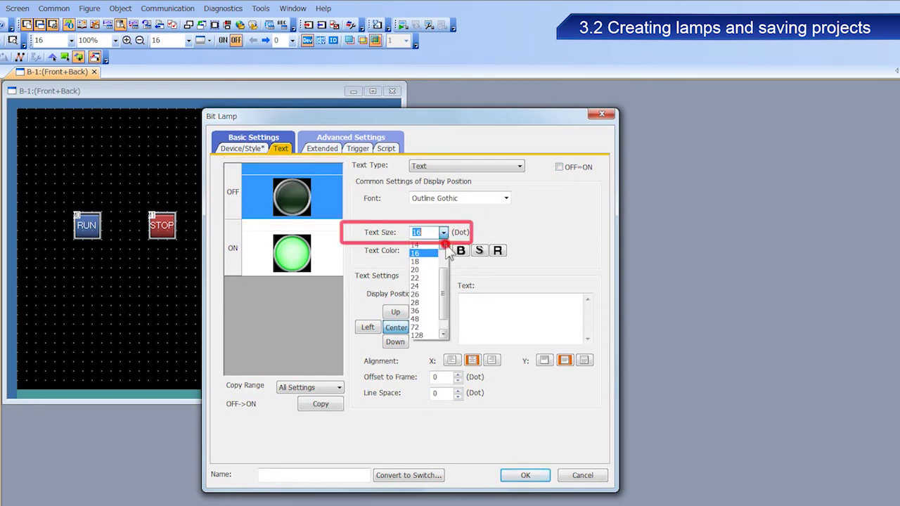
{"action": "left_click", "coordinate": [431, 244]}
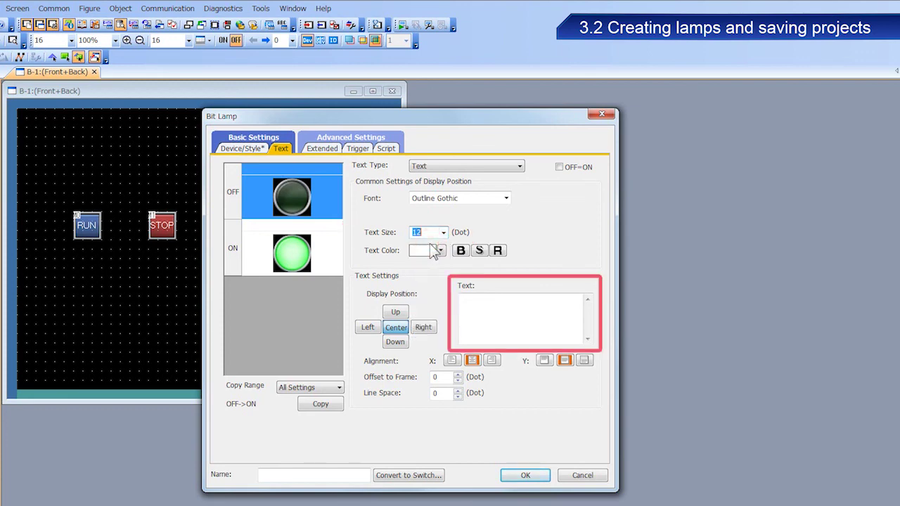
{"action": "left_click", "coordinate": [472, 300]}
{"action": "type", "text": "STOP"}
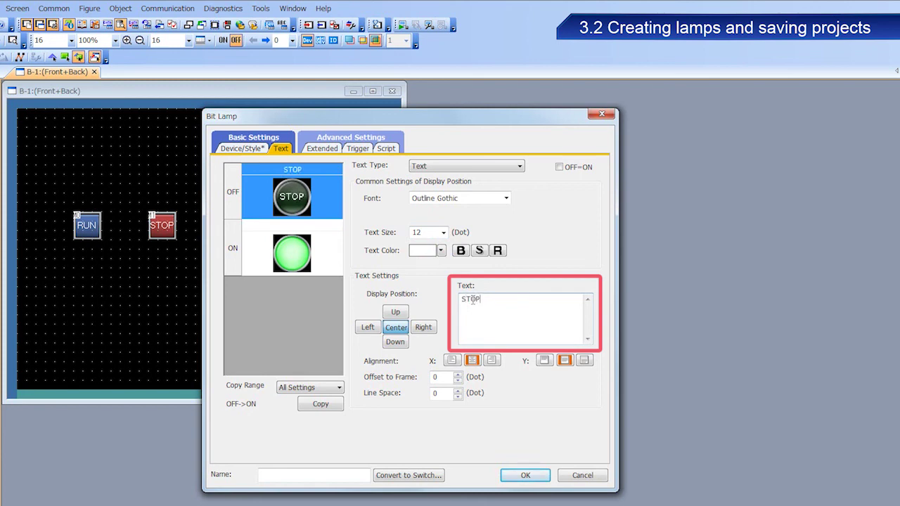
Step: Label the ON state RUN in black size-12 text and confirm the lamp
{"action": "left_click", "coordinate": [329, 256]}
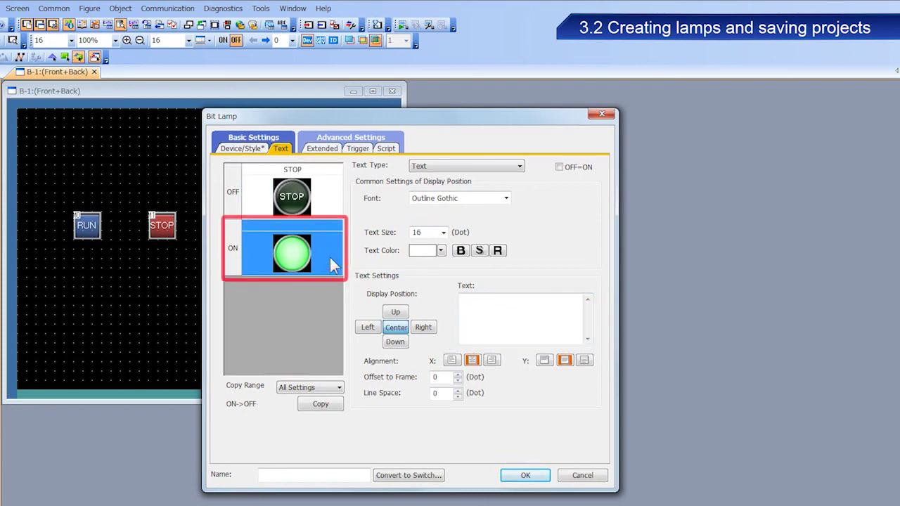
{"action": "left_click", "coordinate": [443, 233]}
{"action": "scroll", "coordinate": [444, 247], "scroll_direction": "up", "scroll_amount": 2}
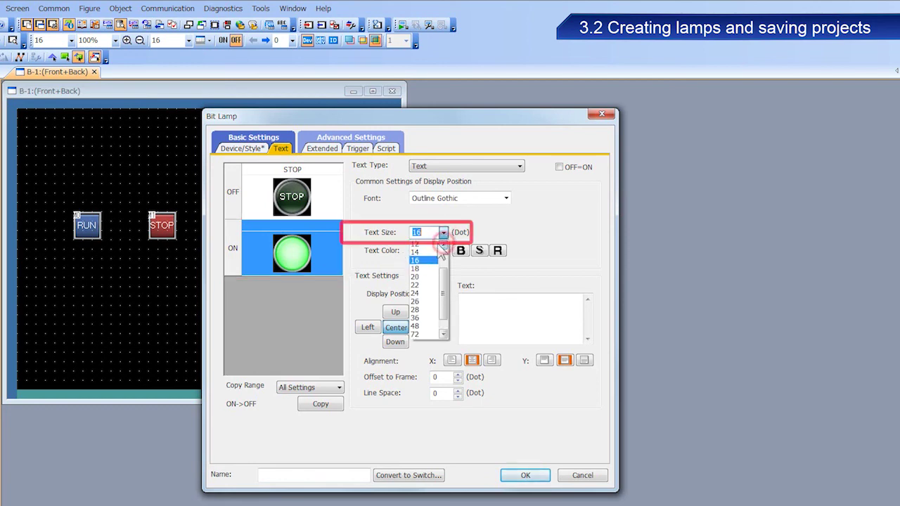
{"action": "left_click", "coordinate": [425, 255]}
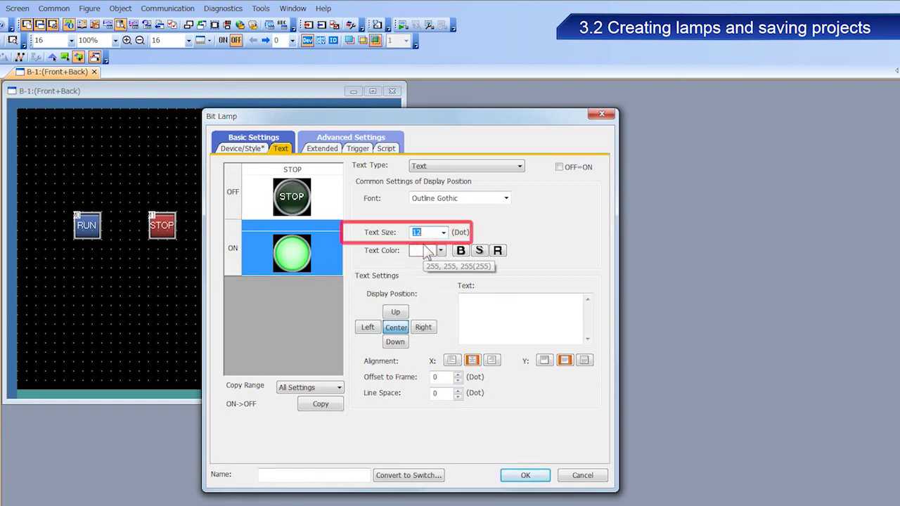
{"action": "left_click", "coordinate": [441, 251]}
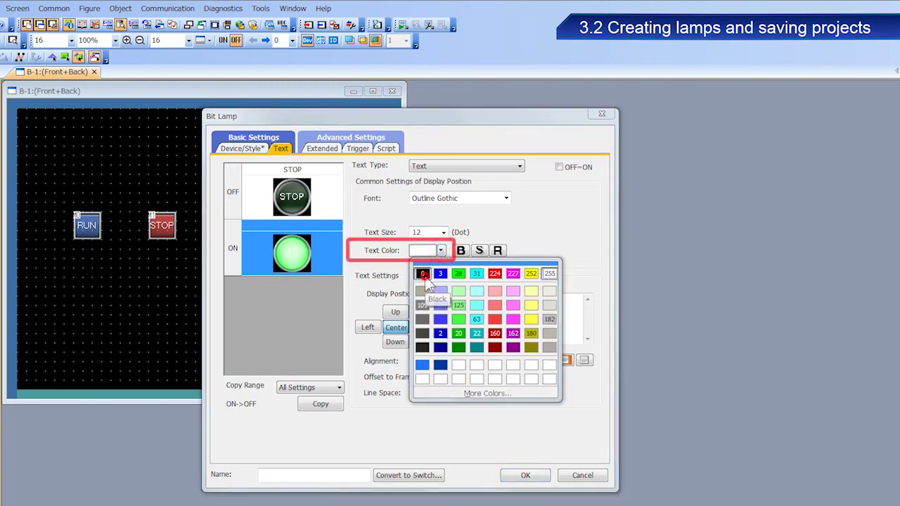
{"action": "left_click", "coordinate": [424, 275]}
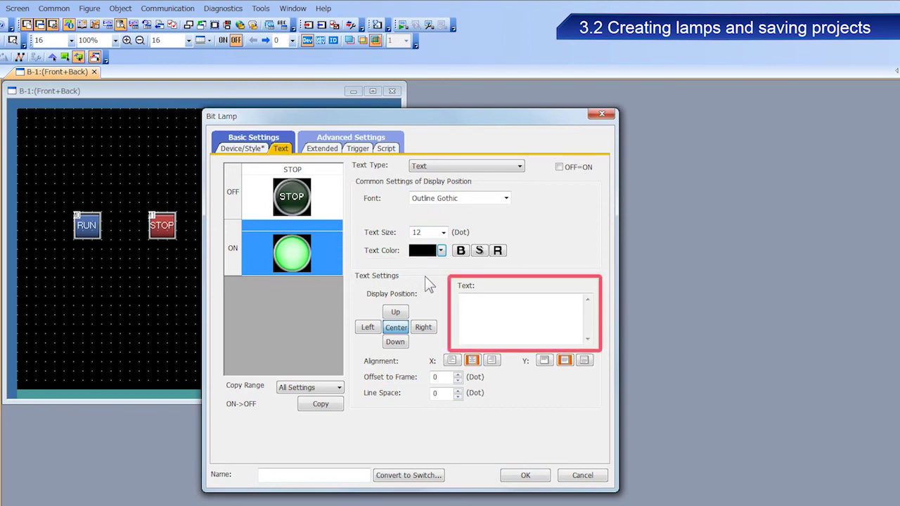
{"action": "left_click", "coordinate": [472, 303]}
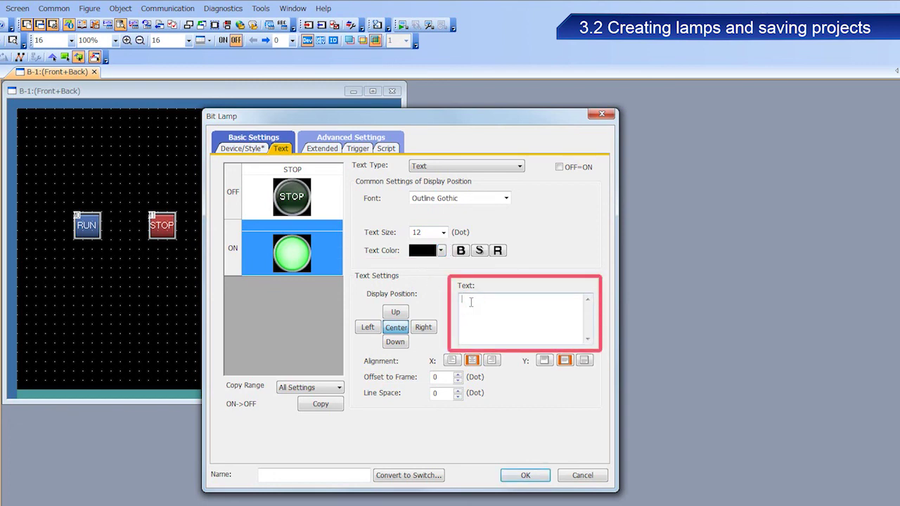
{"action": "type", "text": "RUN"}
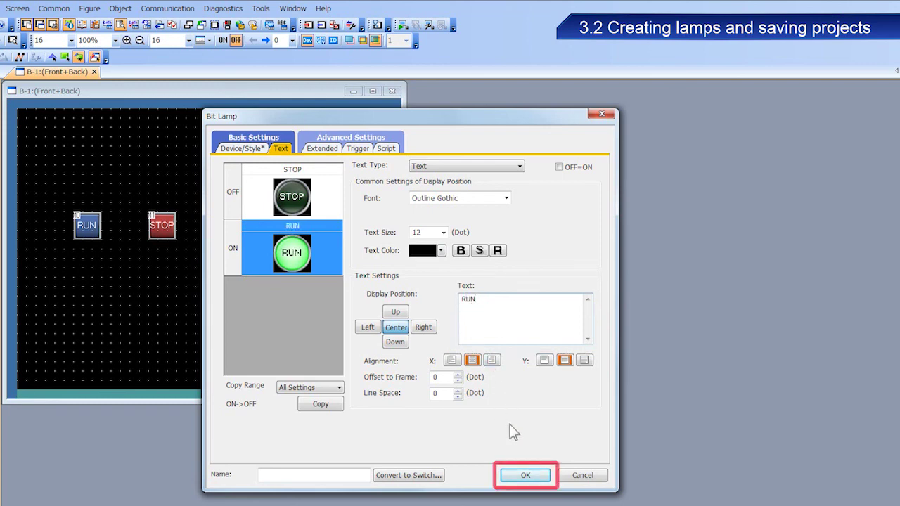
{"action": "left_click", "coordinate": [531, 477]}
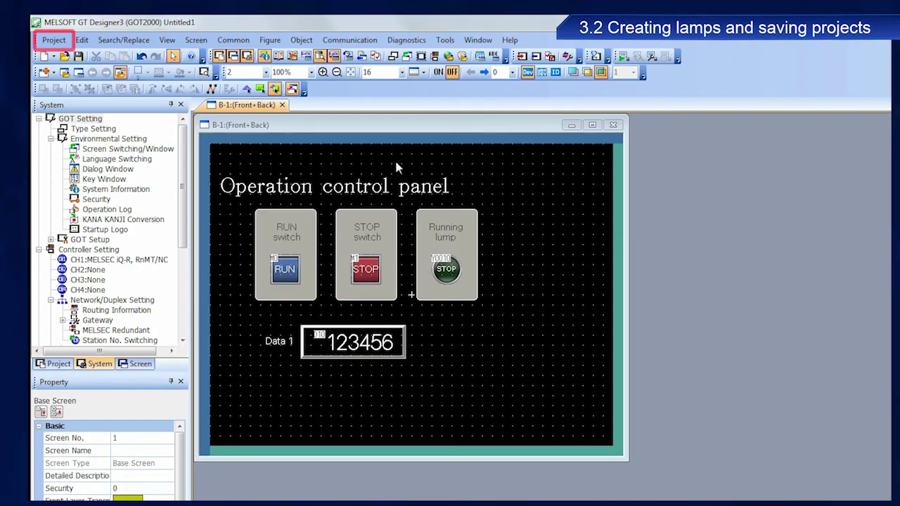
Step: Open the Project menu
{"action": "left_click", "coordinate": [61, 41]}
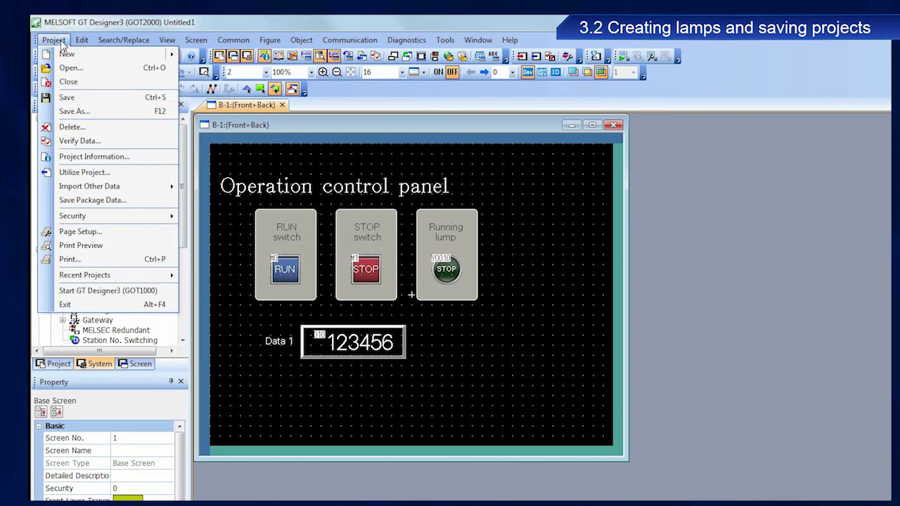
Step: Save the project as 'Introductory data.GTX' in the GOT folder
{"action": "left_click", "coordinate": [100, 115]}
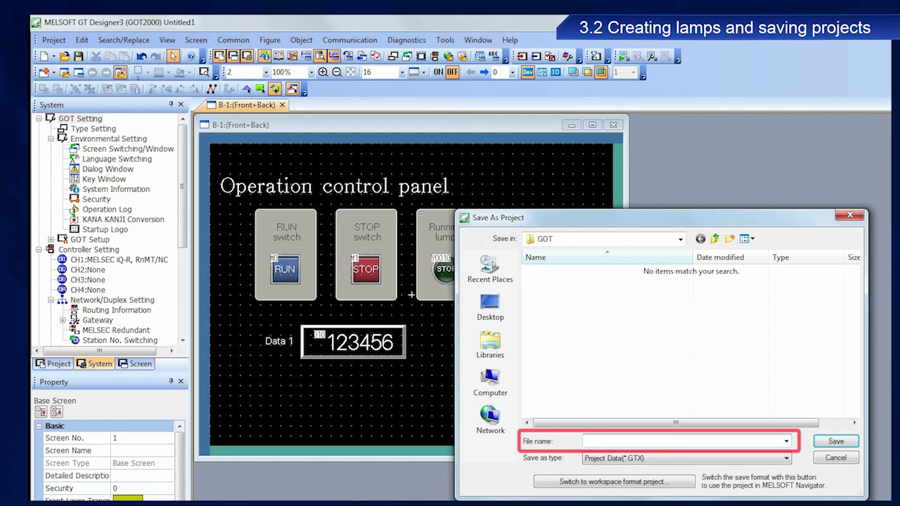
{"action": "type", "text": "Introductory data"}
{"action": "key", "text": "Tab"}
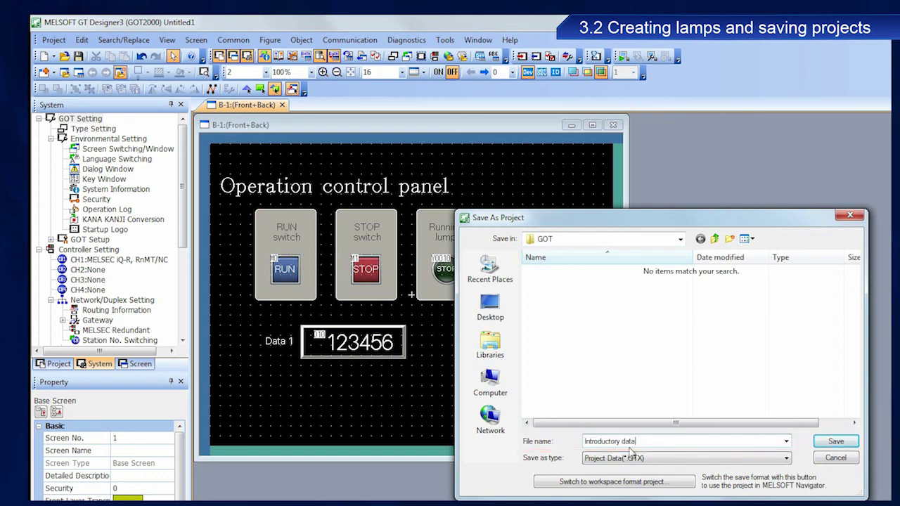
{"action": "left_click", "coordinate": [837, 441]}
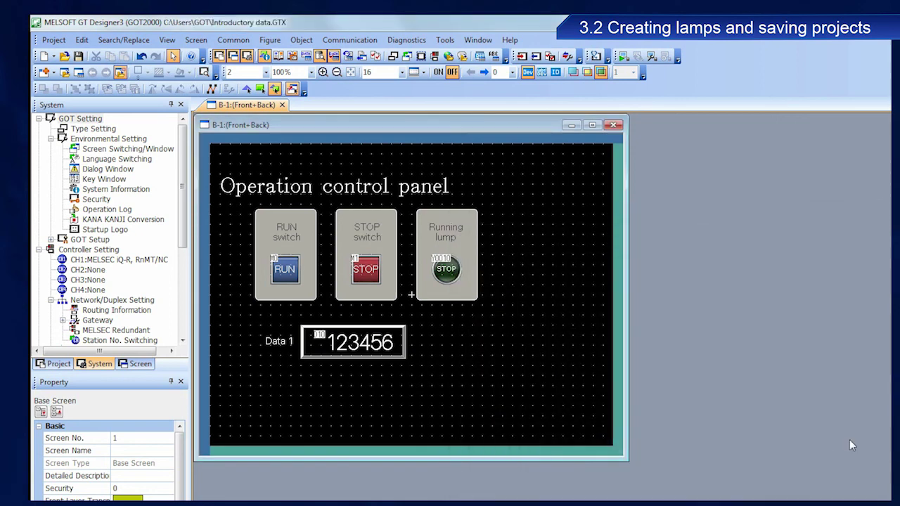